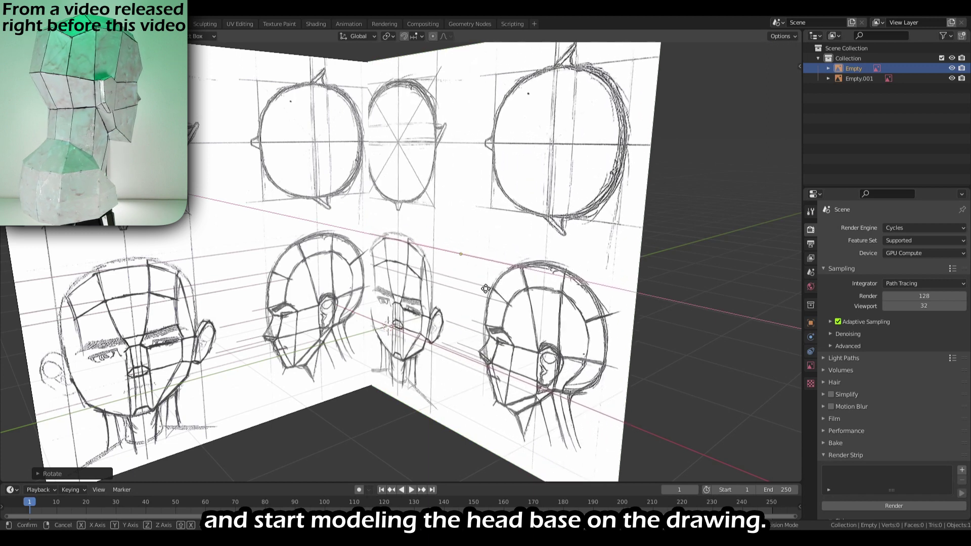
# - Add a plane mesh between the reference drawings and merge its vertices at the center into a single point
pyautogui.moveTo(490, 272); pyautogui.dragTo(434, 302, button='middle')
pyautogui.hotkey('shift', 'a')
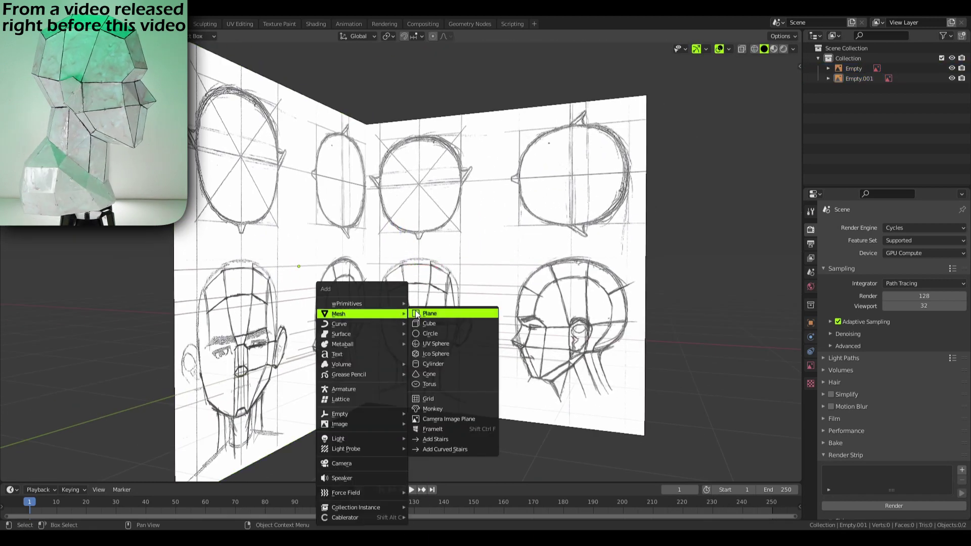
pyautogui.click(434, 316)
pyautogui.press('Tab')
pyautogui.press('m')
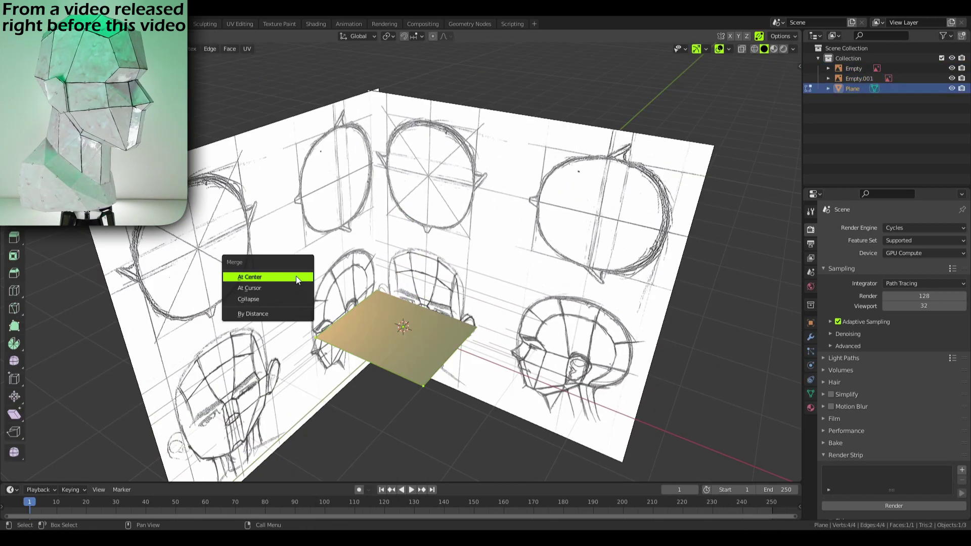
pyautogui.click(295, 276)
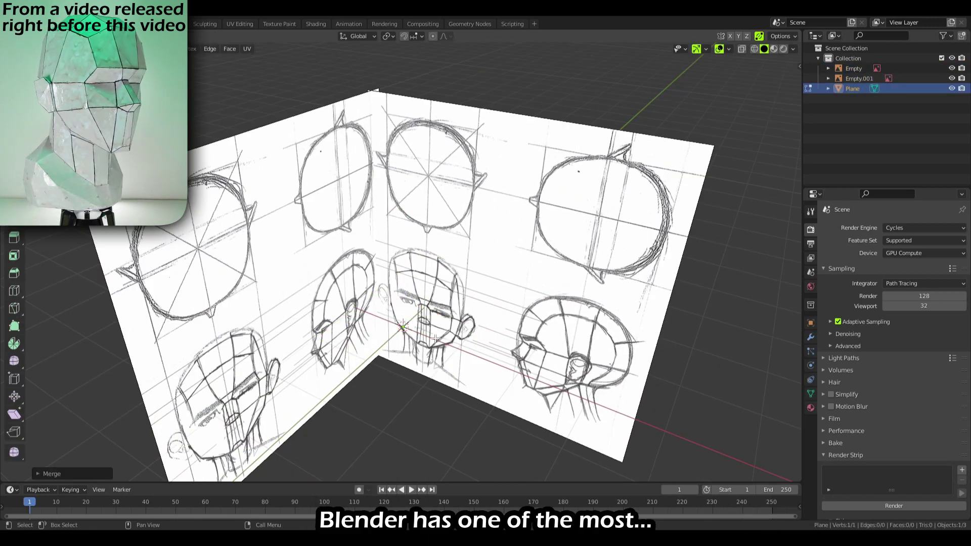
# - Extrude vertices around the eyebrow area in the front view and match their depth to the profile drawing in the side view
pyautogui.press('KP_1')
pyautogui.scroll(10, 378, 309)
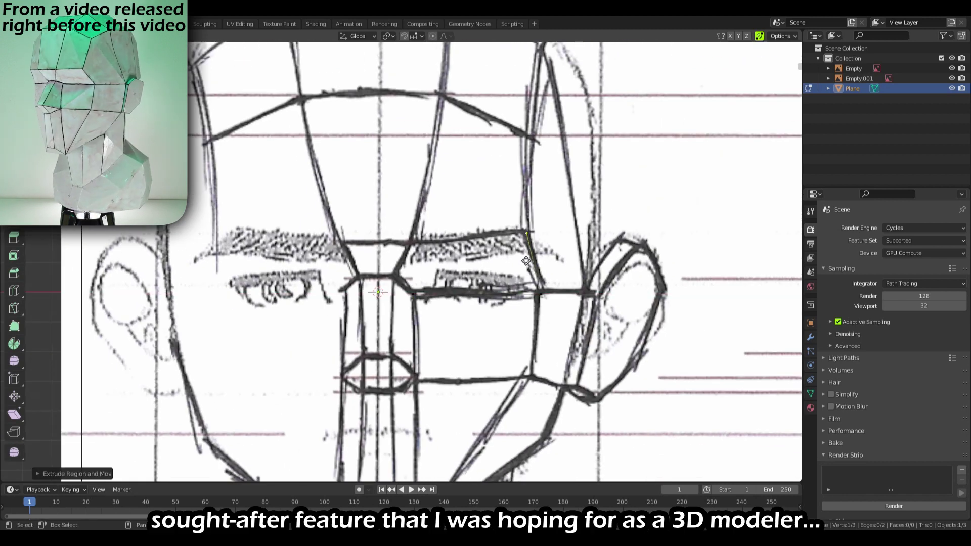
pyautogui.click(412, 268)
pyautogui.press('e')
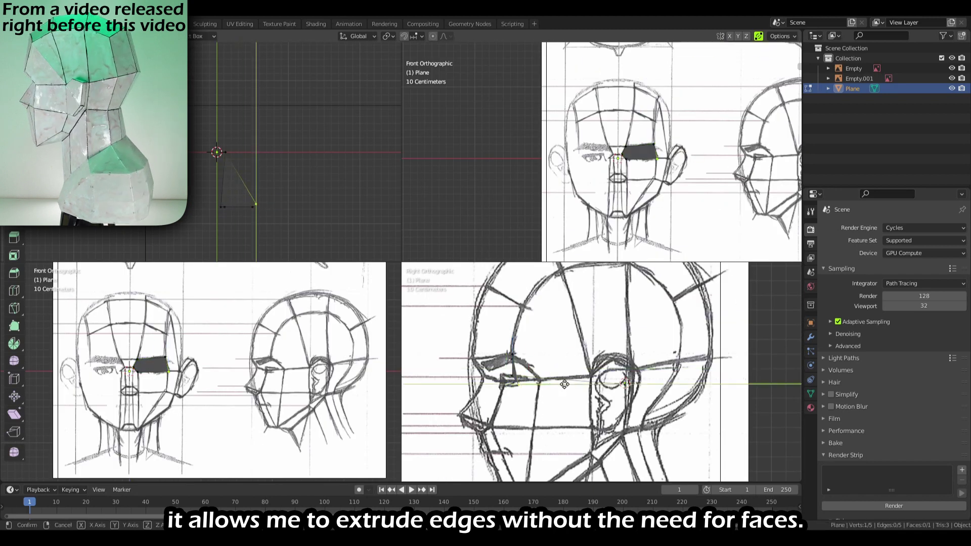
pyautogui.click(557, 390)
# - Extrude the inner brow corner down along the side of the nose, fitting its vertices to the front drawing
pyautogui.scroll(4, 556, 390)
pyautogui.scroll(3, 584, 175)
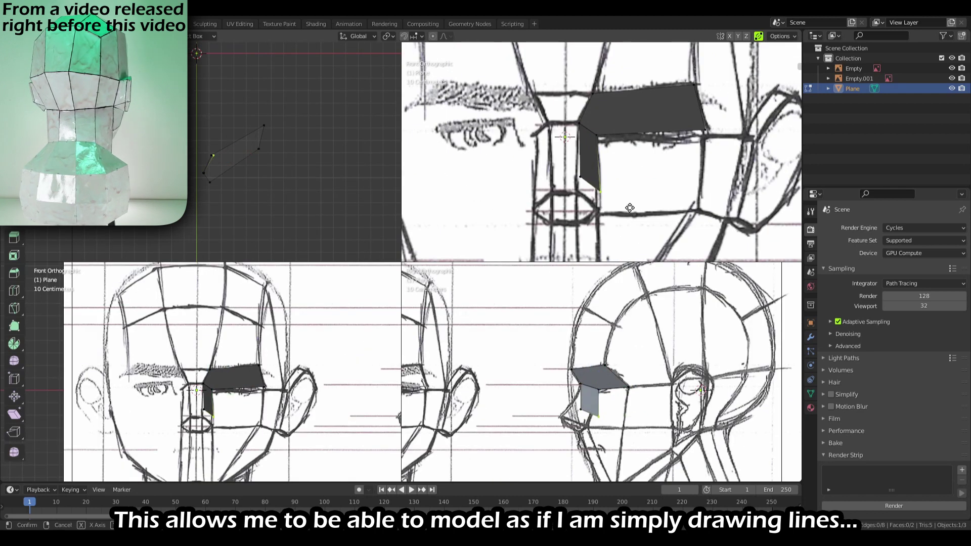
pyautogui.scroll(3, 602, 147)
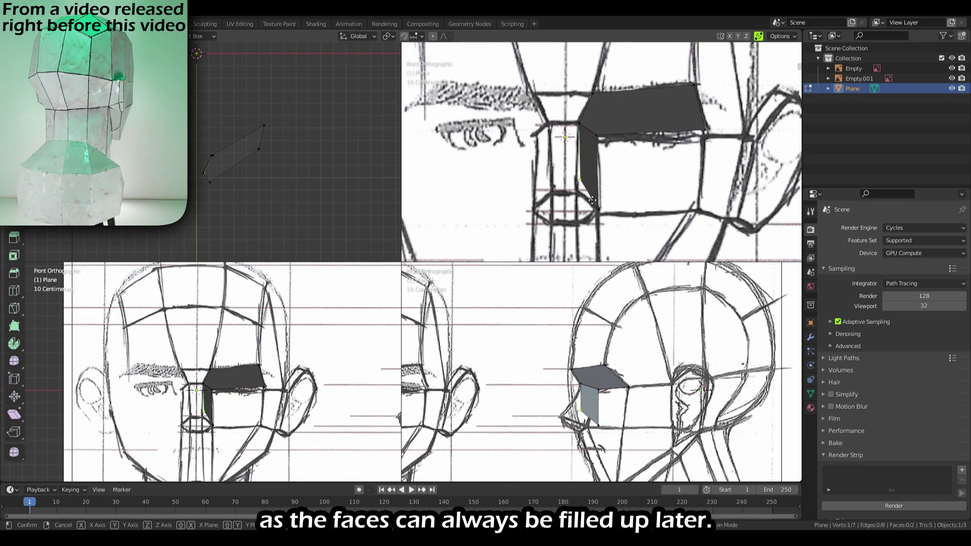
pyautogui.click(610, 193)
# - Add a Mirror modifier to the face mesh on the X axis
pyautogui.click(810, 337)
pyautogui.click(841, 227)
pyautogui.click(753, 334)
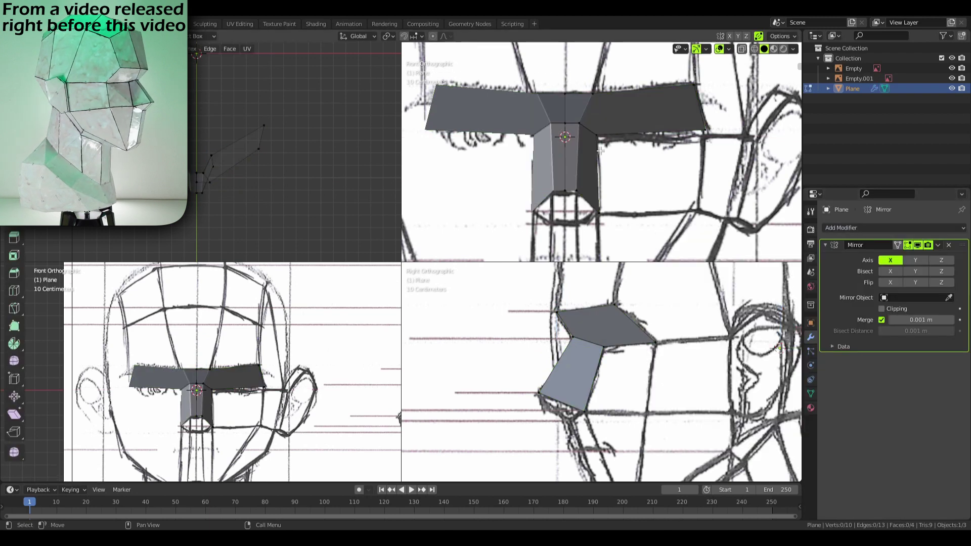
# - Build the underside of the nose with faces following the nose-tip lines in the drawings
pyautogui.keyDown('shift'); pyautogui.moveTo(559, 420); pyautogui.dragTo(523, 374, button='middle'); pyautogui.keyUp('shift')
pyautogui.click(591, 216)
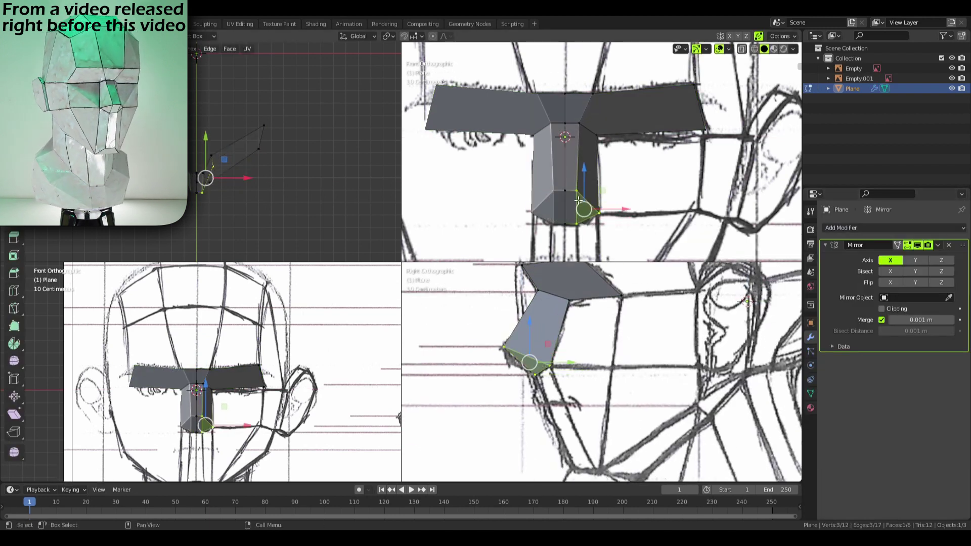
pyautogui.click(594, 242)
# - Extend the strip below the nose down to the chin, aligning its lower vertex with the profile drawing
pyautogui.keyDown('shift'); pyautogui.moveTo(582, 415); pyautogui.dragTo(546, 389, button='middle'); pyautogui.keyUp('shift')
pyautogui.hotkey('alt', 'z')
pyautogui.press('g')
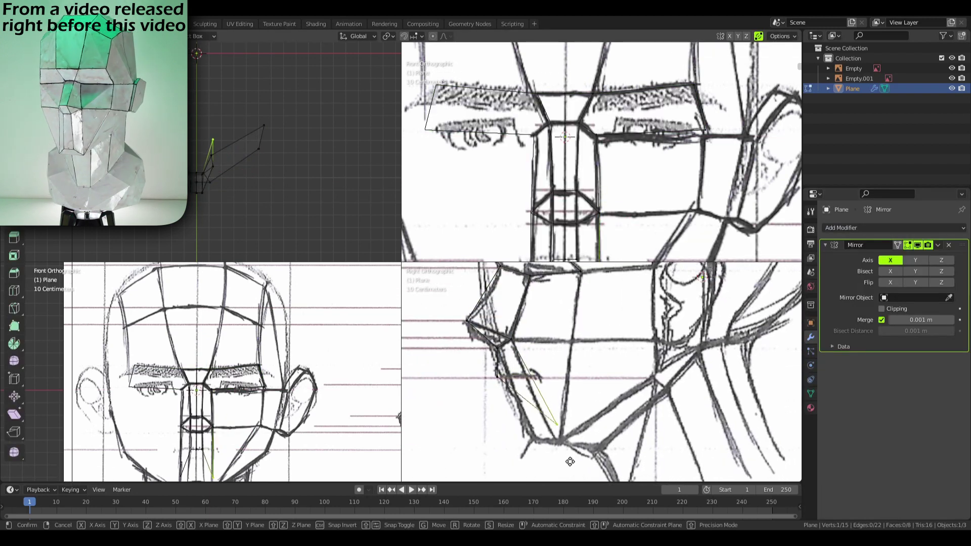
pyautogui.click(541, 445)
pyautogui.hotkey('alt', 'z')
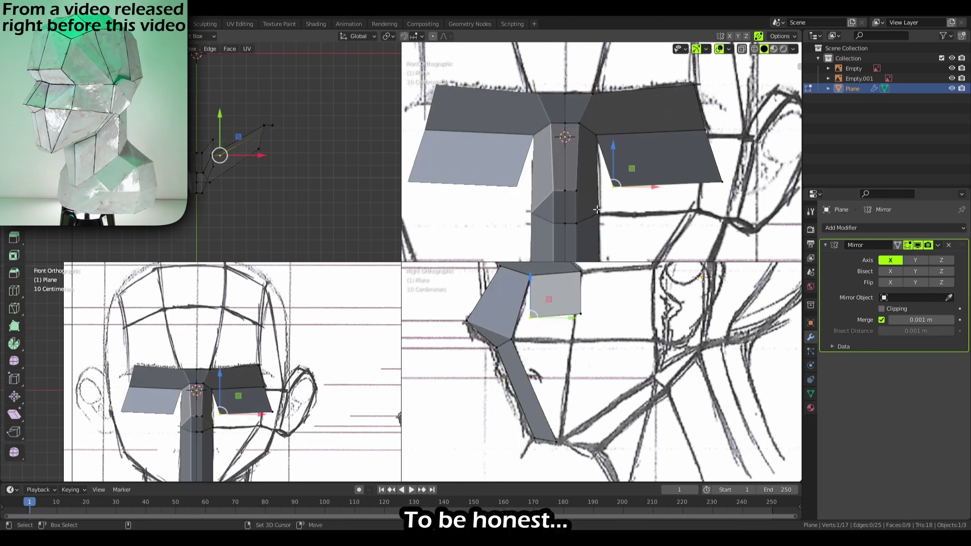
# - Place the outer cheek vertex on the drawn cheek corner and fill the lower cheek down to the chin
pyautogui.click(701, 227)
pyautogui.scroll(-3, 658, 202)
pyautogui.scroll(3, 575, 230)
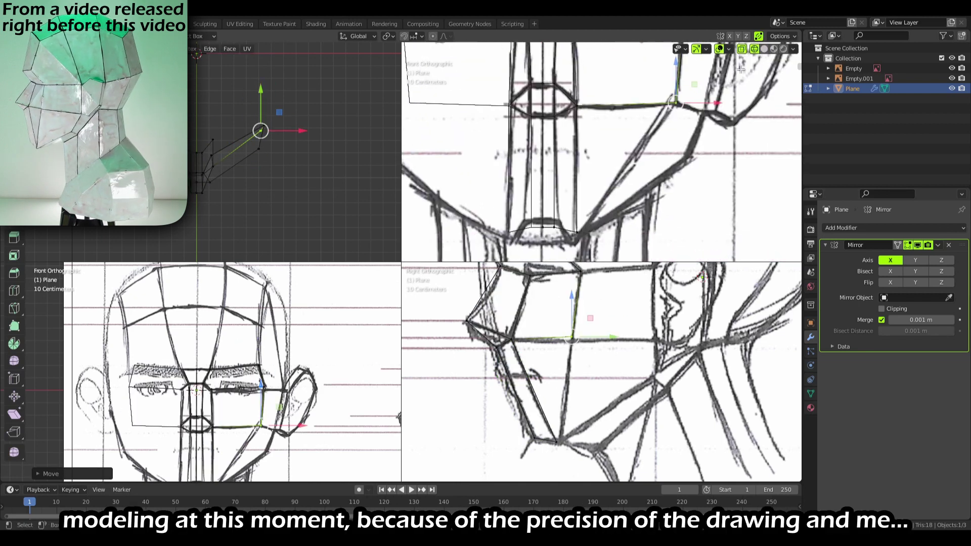
pyautogui.press('f')
pyautogui.scroll(-2, 520, 313)
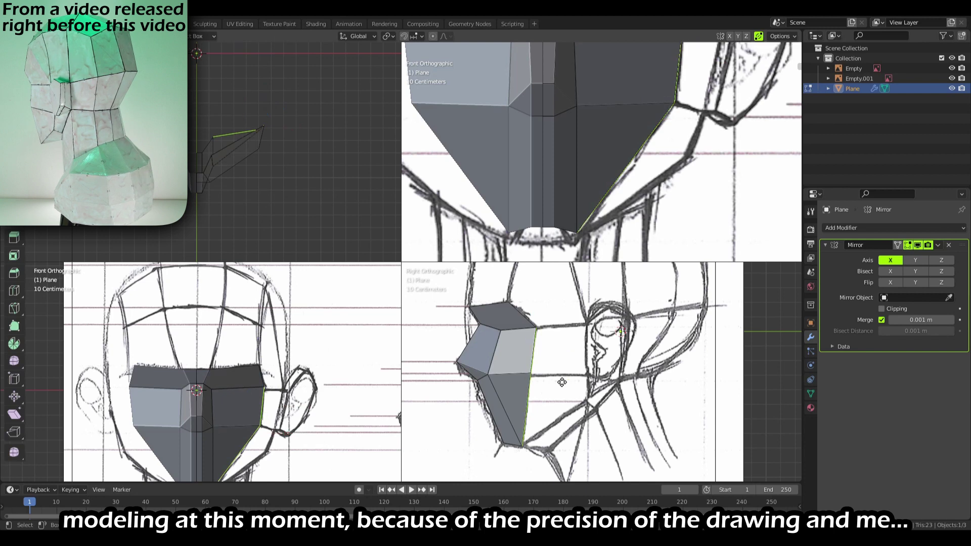
# - Extrude the outer cheek vertices back toward the ear and align them with the front and side drawings
pyautogui.press('1')
pyautogui.press('e')
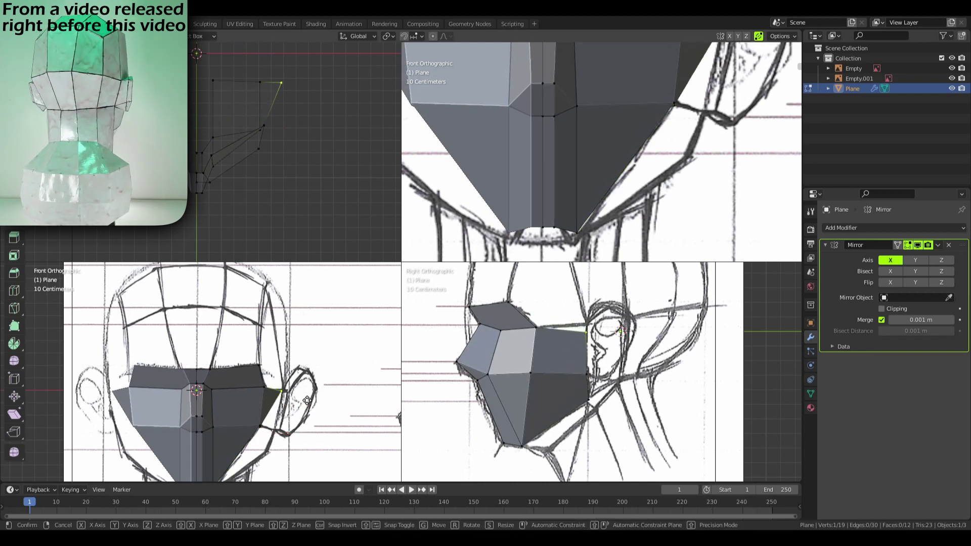
pyautogui.scroll(-3, 670, 237)
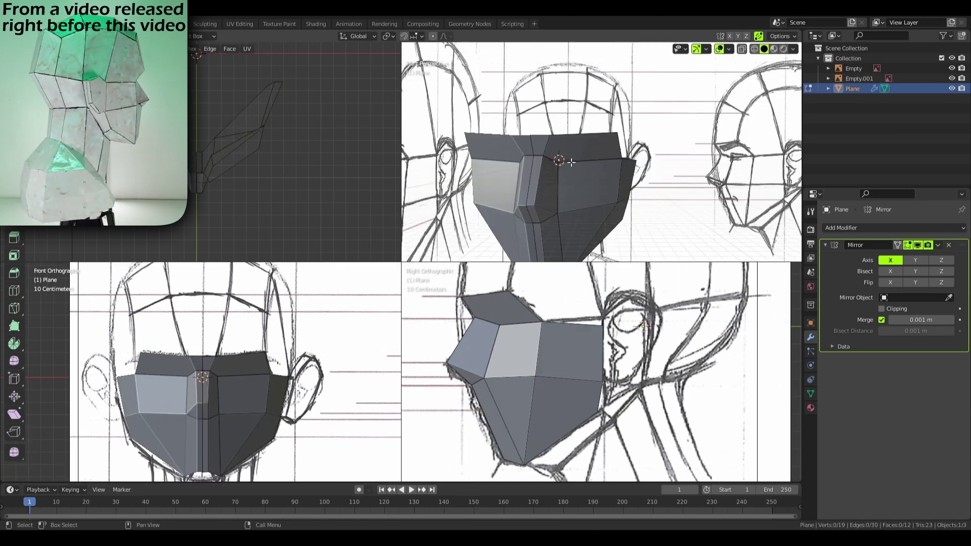
pyautogui.moveTo(561, 151); pyautogui.dragTo(562, 189, button='middle')
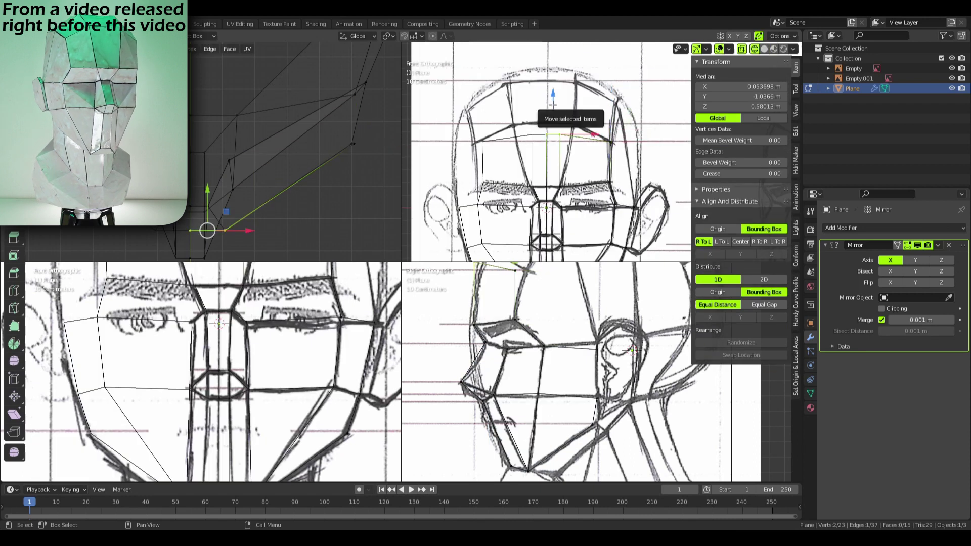
# - Move the forehead's upper edge up to the drawn forehead contour and continue the mesh around the skull and neck
pyautogui.press('g')
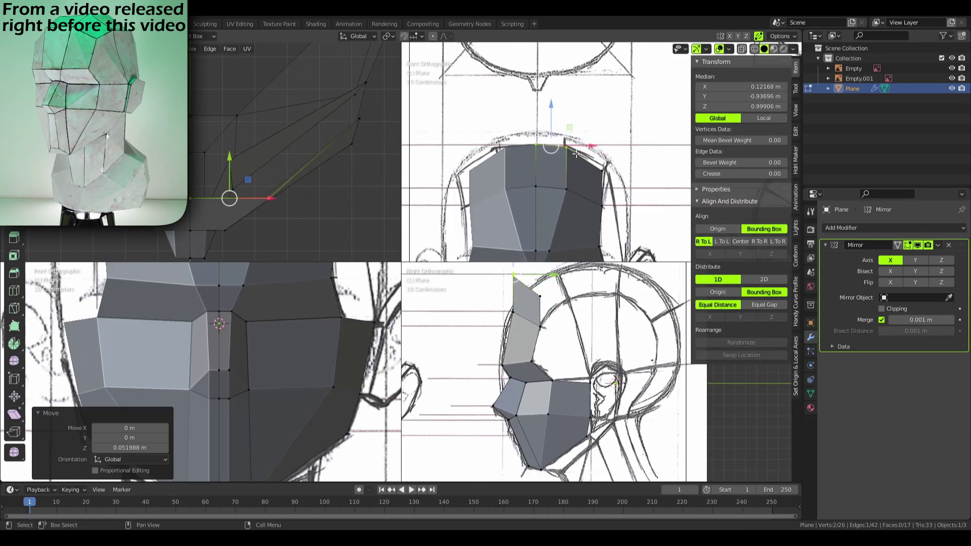
pyautogui.hotkey('alt', 'z')
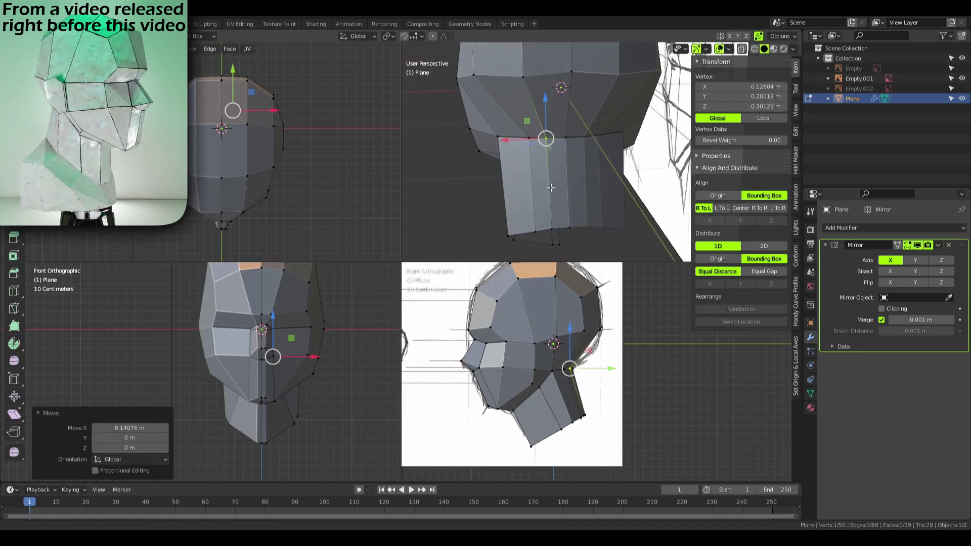
pyautogui.moveTo(566, 177); pyautogui.dragTo(560, 184, button='middle')
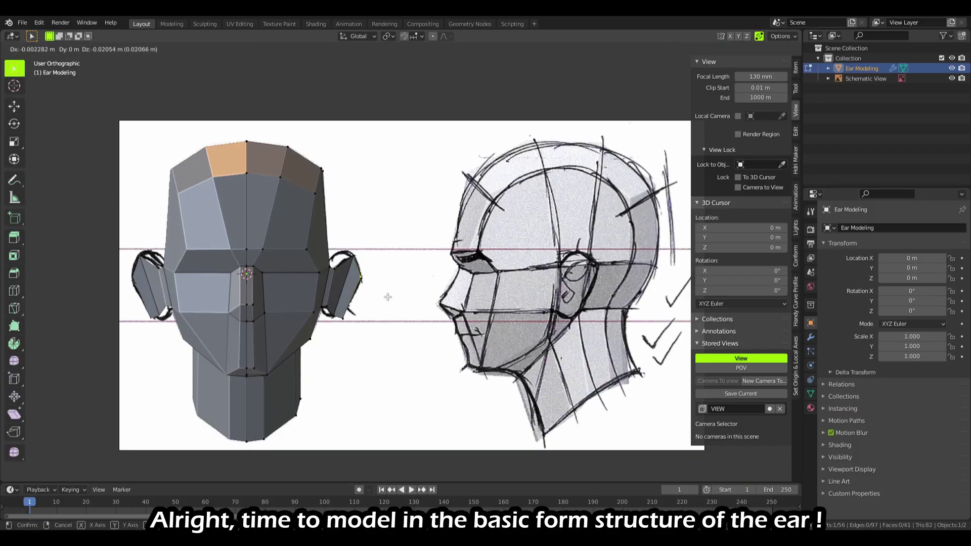
# - Place the outer ear vertex on the front drawing's ear outline and leave mesh editing
pyautogui.click(387, 297)
pyautogui.press('Tab')
# - Duplicate the schematic reference image, rotate the copy 90 degrees about Z, and move it along X beside the head
pyautogui.click(387, 297)
pyautogui.moveTo(387, 297); pyautogui.dragTo(329, 313, button='middle')
pyautogui.hotkey('shift', 'd')
pyautogui.press('r')
pyautogui.press('z')
pyautogui.press('9')
pyautogui.press('0')
pyautogui.press('Return')
pyautogui.press('g')
pyautogui.press('x')
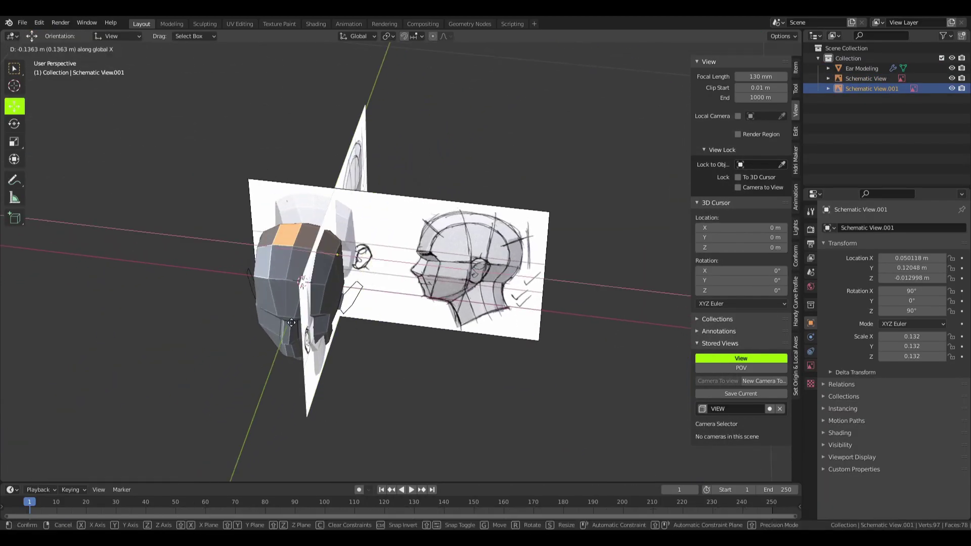
pyautogui.click(223, 310)
# - Slide the duplicated schematic along Y in the side view until its profile drawing lines up with the head mesh
pyautogui.moveTo(222, 311); pyautogui.dragTo(423, 281, button='middle')
pyautogui.press('g')
pyautogui.press('y')
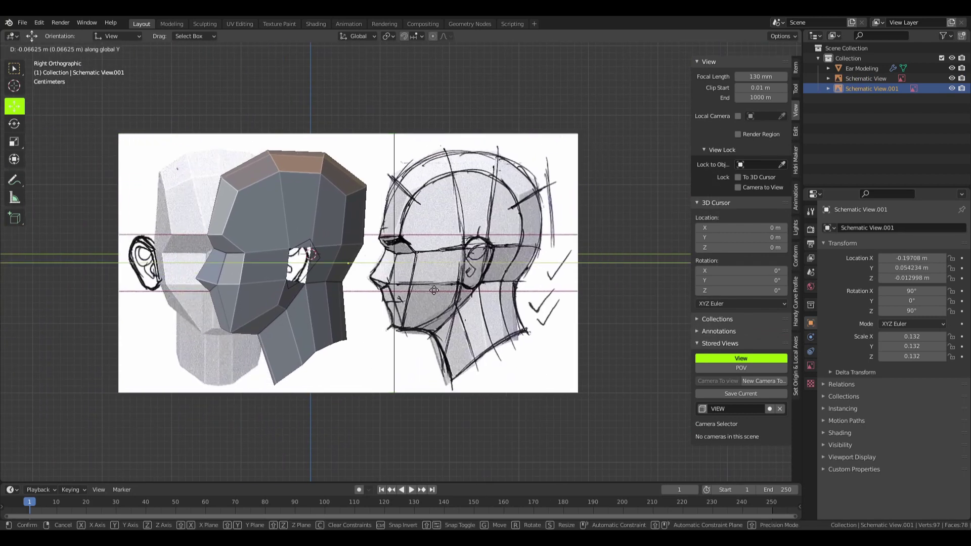
pyautogui.click(291, 294)
pyautogui.scroll(4, 290, 293)
pyautogui.press('g')
pyautogui.press('y')
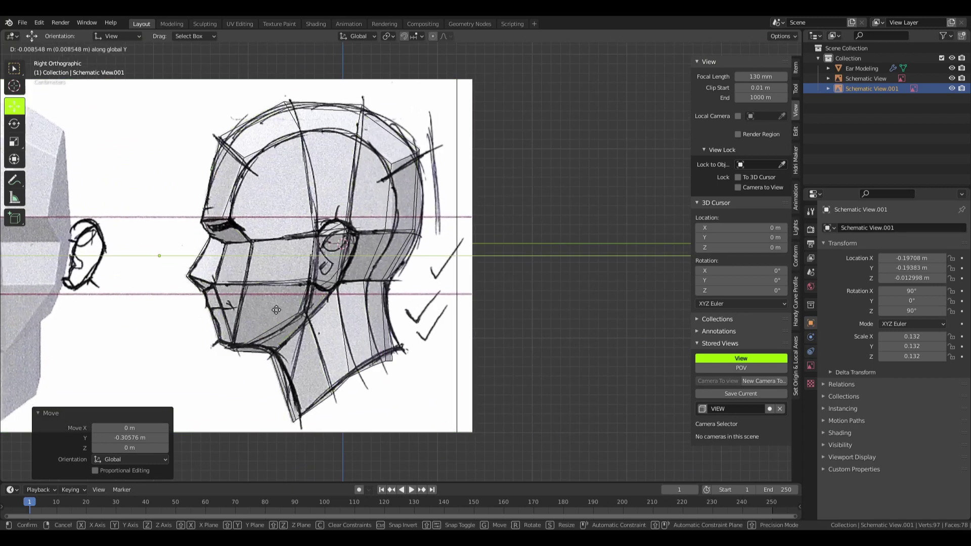
pyautogui.click(277, 310)
pyautogui.click(277, 309)
# - Move the ear vertices in depth to follow the ear outline on the profile drawing
pyautogui.scroll(3, 277, 310)
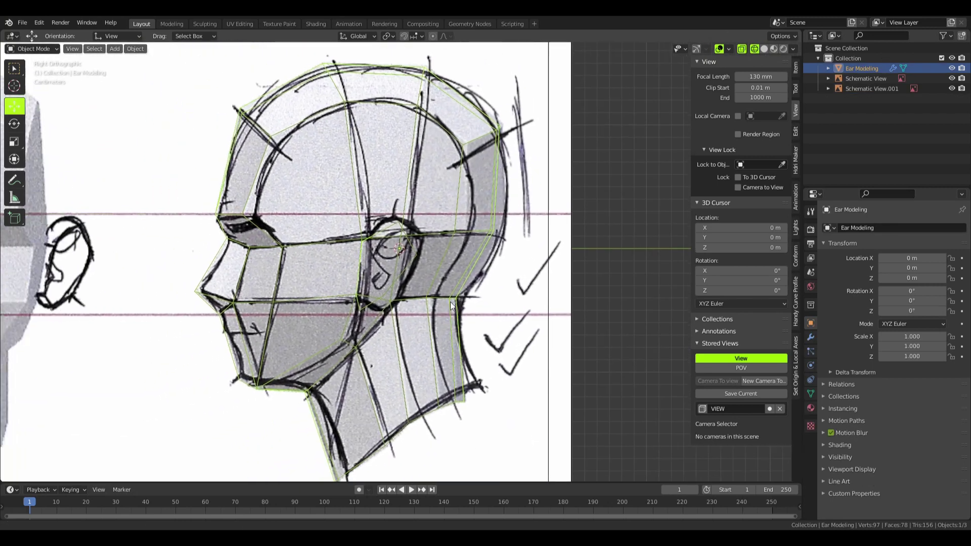
pyautogui.press('g')
pyautogui.press('y')
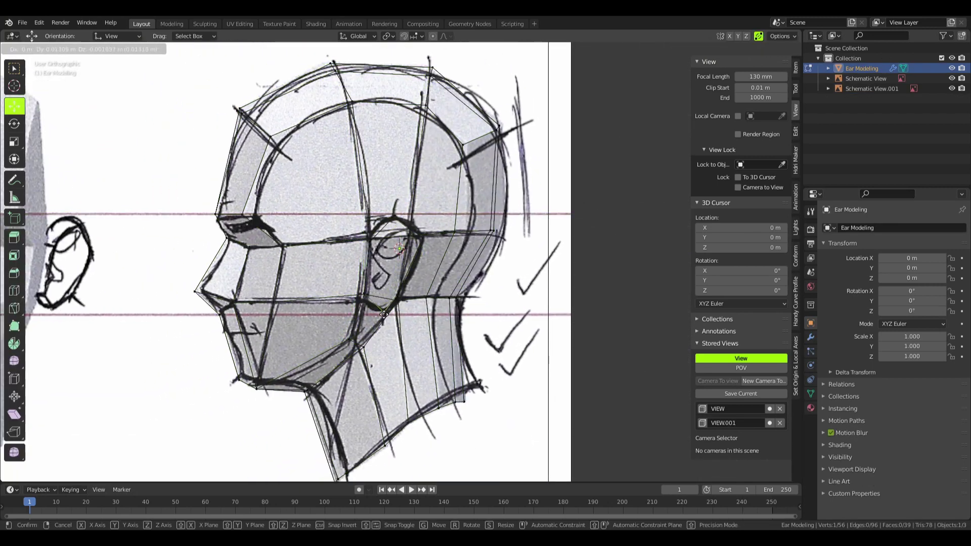
pyautogui.click(383, 314)
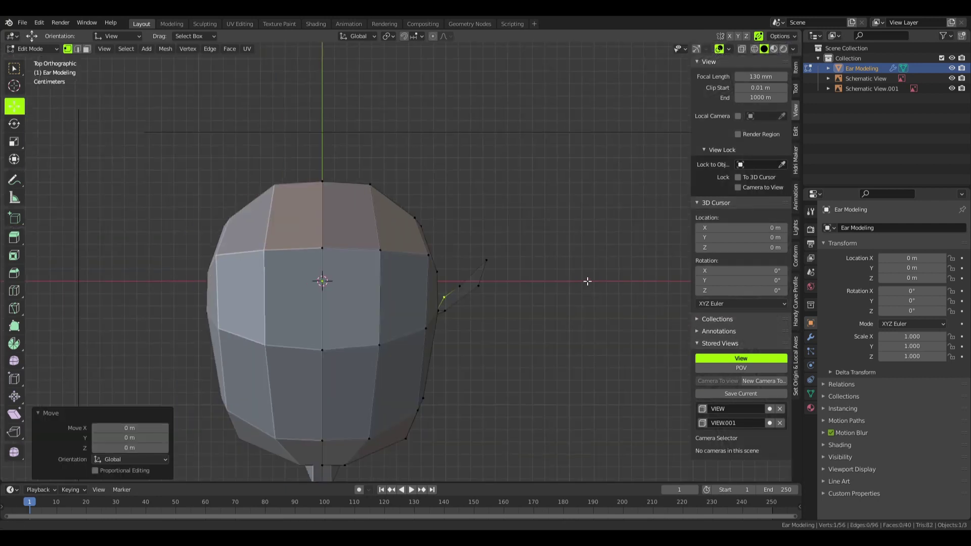
pyautogui.press('g')
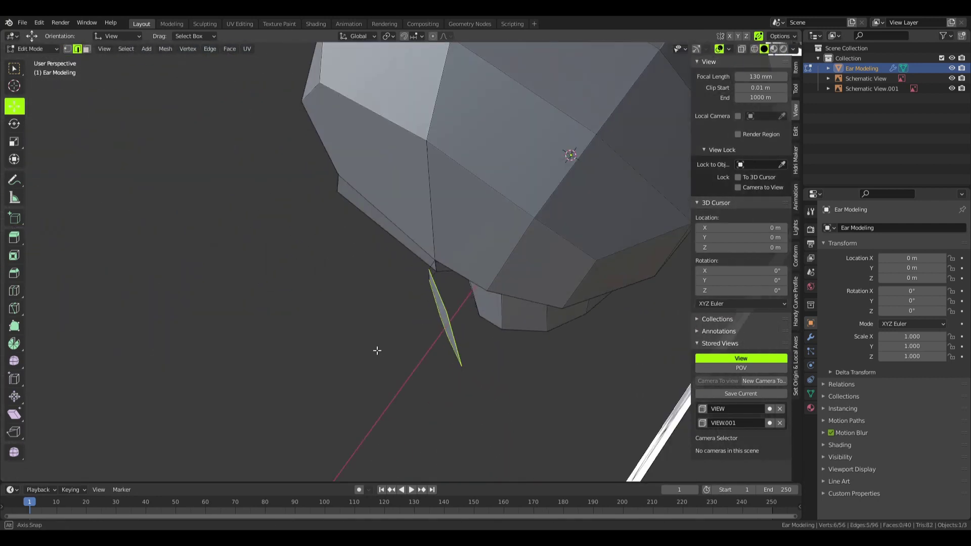
# - Extrude the ear's outline edges inward to give it thickness and merge the surplus vertices near the head
pyautogui.moveTo(375, 347); pyautogui.dragTo(379, 358, button='middle')
pyautogui.click(432, 331)
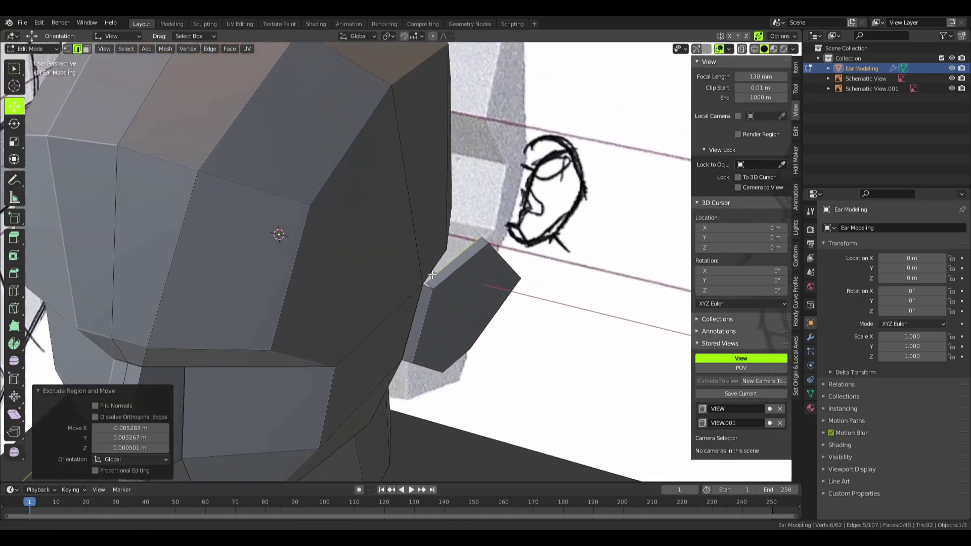
pyautogui.press('m')
pyautogui.moveTo(412, 325); pyautogui.dragTo(364, 354, button='middle')
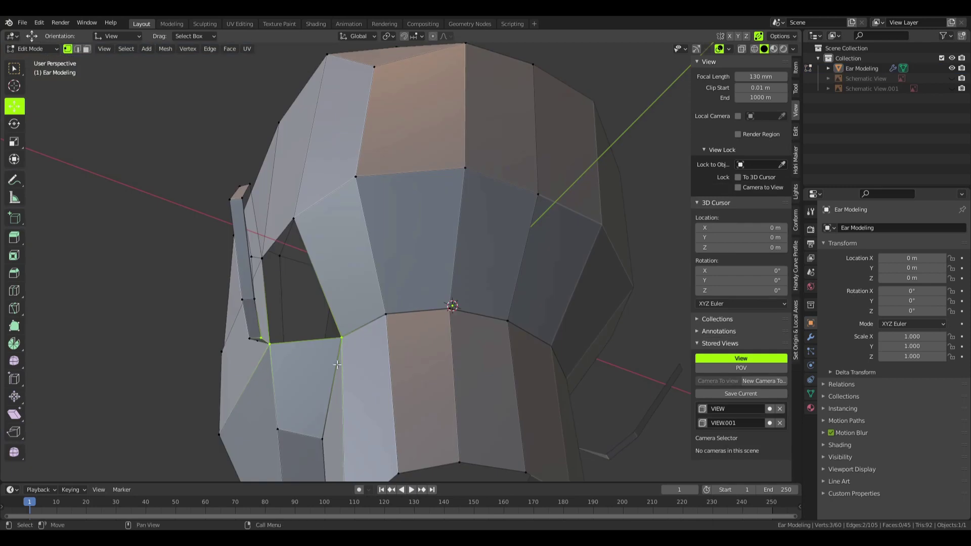
# - Fill the gap between the back of the ear and the side of the head with new faces
pyautogui.press('f')
pyautogui.moveTo(315, 368); pyautogui.dragTo(300, 322, button='middle')
pyautogui.press('3')
pyautogui.hotkey('alt', 'a')
pyautogui.press('1')
pyautogui.click(301, 286)
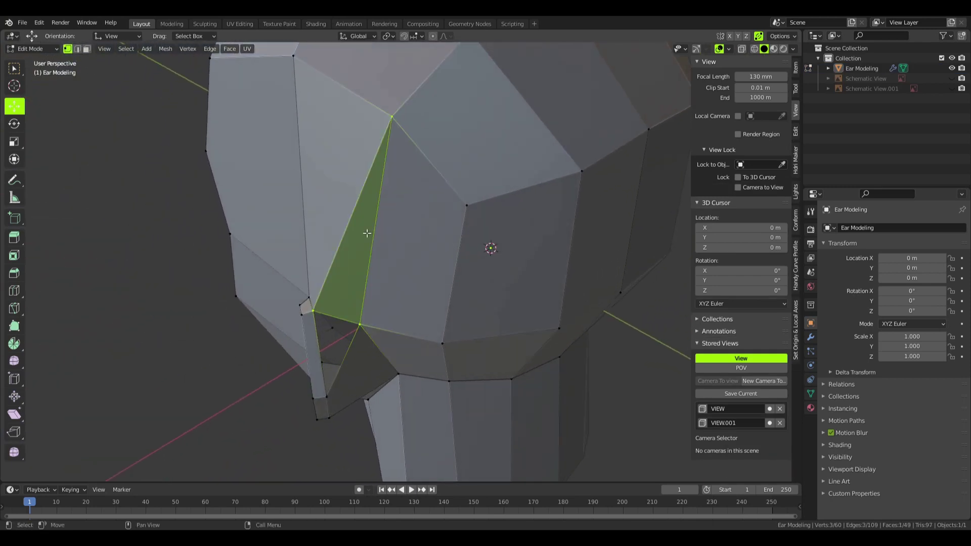
# - Move the ear's upper back vertex inward along X toward the head in the front view
pyautogui.click(313, 310)
pyautogui.press('KP_1')
pyautogui.press('g')
pyautogui.press('x')
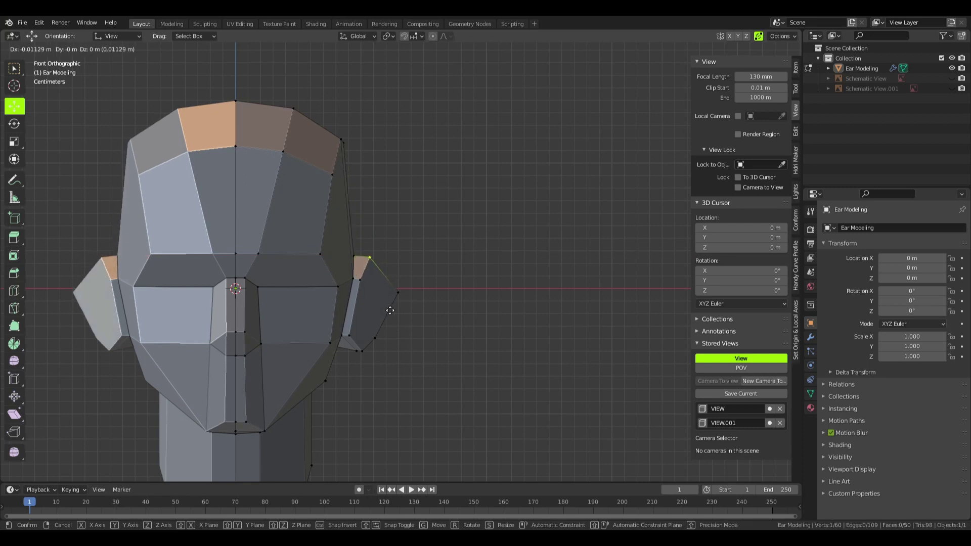
pyautogui.click(386, 310)
# - Adjust the ear from the top view and reposition the outer cheek vertex in the front view
pyautogui.moveTo(386, 310); pyautogui.dragTo(569, 202, button='middle')
pyautogui.press('KP_7')
pyautogui.press('g')
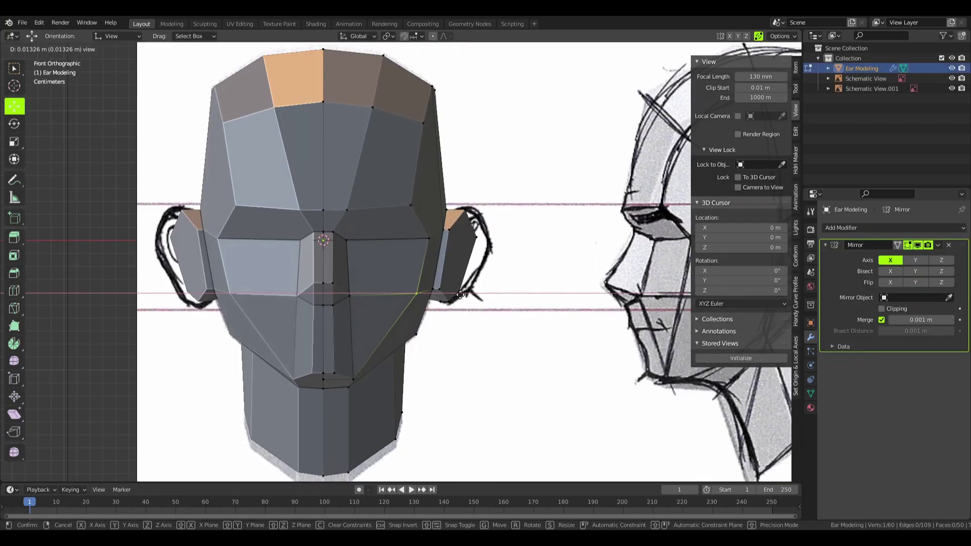
pyautogui.click(337, 178)
pyautogui.scroll(-3, 548, 340)
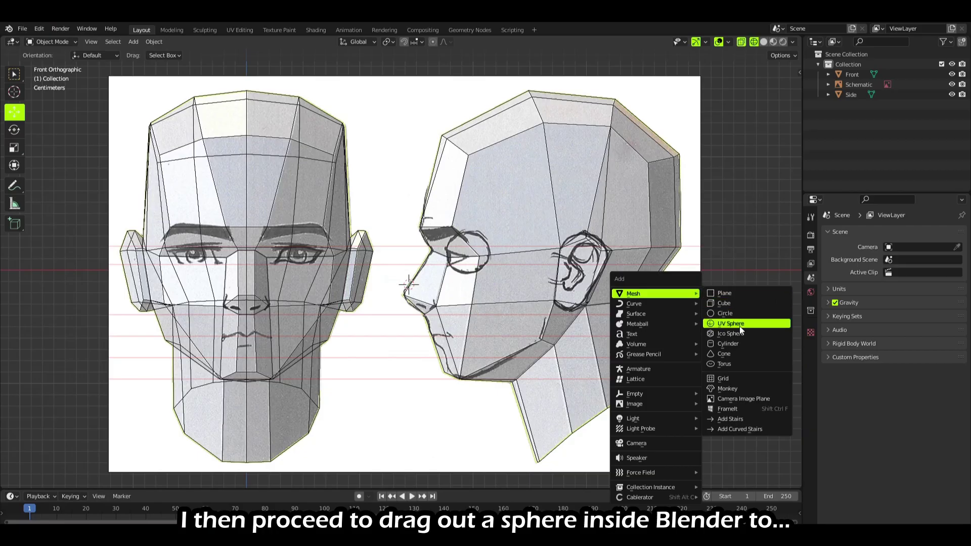
# - Add a UV sphere for the eyeball and expand its creation settings
pyautogui.click(738, 324)
pyautogui.scroll(-5, 451, 223)
pyautogui.moveTo(451, 223); pyautogui.dragTo(198, 365, button='middle')
pyautogui.click(41, 480)
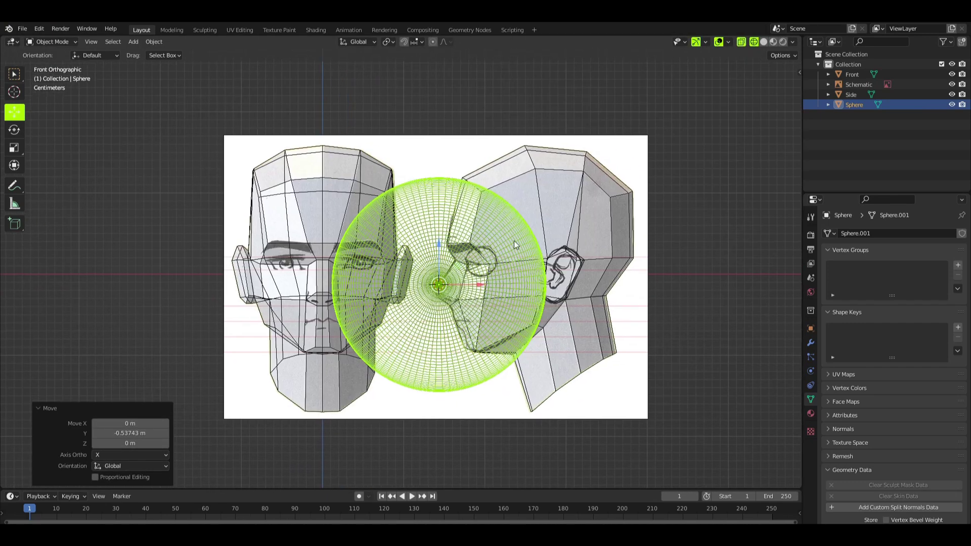
# - Move and scale the sphere to fit the eyeball circle drawn on the profile schematic
pyautogui.click(450, 263)
pyautogui.scroll(4, 415, 253)
pyautogui.press('g')
pyautogui.press('z')
pyautogui.click(415, 201)
pyautogui.press('g')
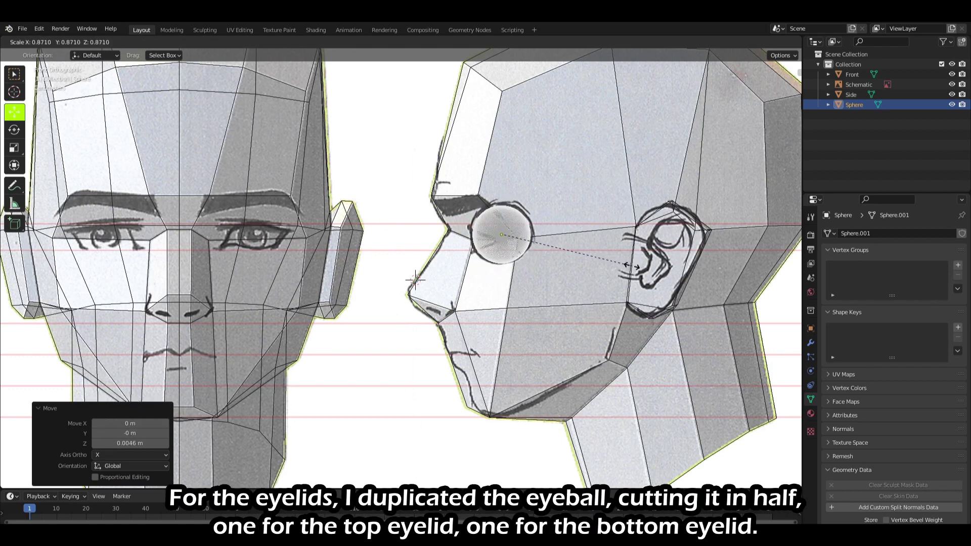
pyautogui.click(632, 267)
# - Duplicate the eyeball sphere and shift the copy along X onto the eye in the front-view drawing
pyautogui.scroll(2, 503, 253)
pyautogui.hotkey('shift', 'd')
pyautogui.press('x')
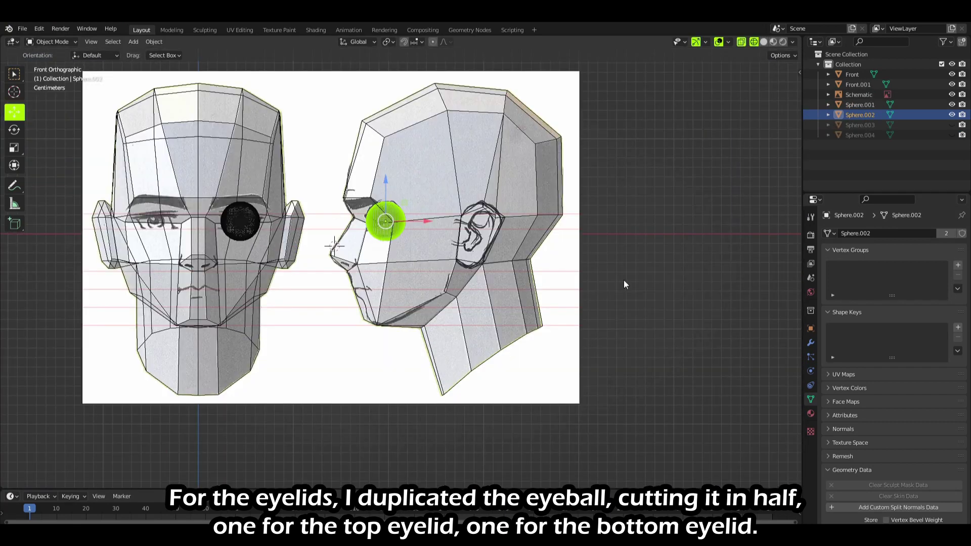
# - Add a cube and scale it down as a cutter for the eyeball sphere on the profile head
pyautogui.hotkey('shift', 'a')
pyautogui.moveTo(624, 280)
pyautogui.click(673, 284)
pyautogui.moveTo(672, 285); pyautogui.dragTo(505, 252, button='middle')
pyautogui.scroll(-4, 506, 253)
pyautogui.press('s')
pyautogui.click(516, 249)
# - Move the cube along Y and Z so that it sits beneath the profile head's eyeball sphere
pyautogui.hotkey('shift', 'z')
pyautogui.press('g')
pyautogui.press('y')
pyautogui.click(481, 161)
pyautogui.moveTo(481, 160); pyautogui.dragTo(484, 299, button='middle')
pyautogui.press('g')
pyautogui.press('z')
pyautogui.click(486, 374)
pyautogui.press('s')
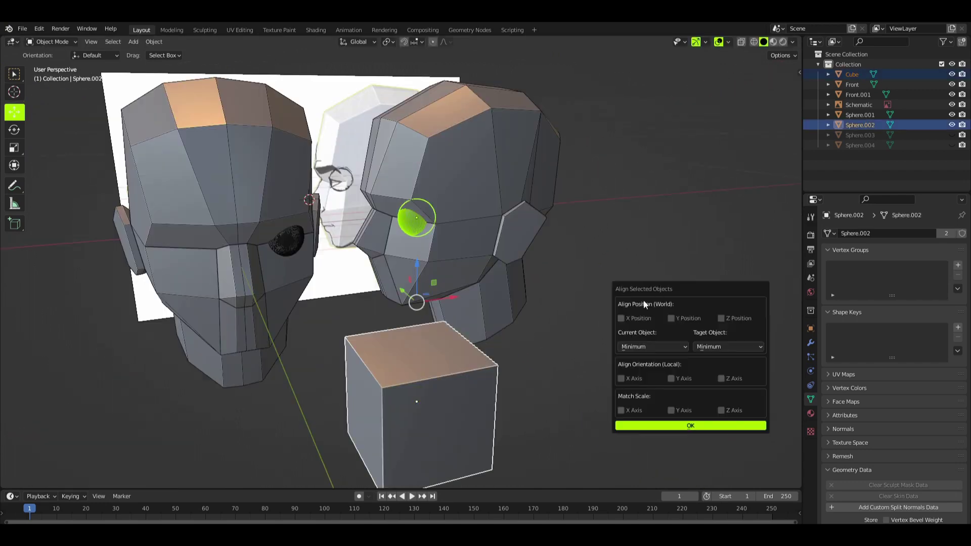
# - Align the cube with the eyeball sphere on the Y position and cut the sphere in half with a Brush Boolean Intersect
pyautogui.click(686, 318)
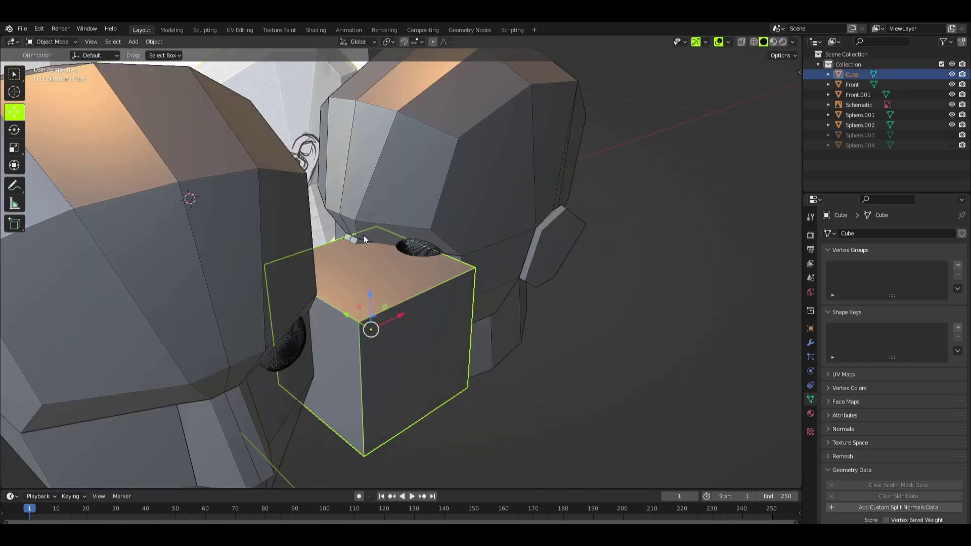
pyautogui.press('KP_1')
pyautogui.scroll(2, 344, 241)
pyautogui.scroll(-6, 392, 178)
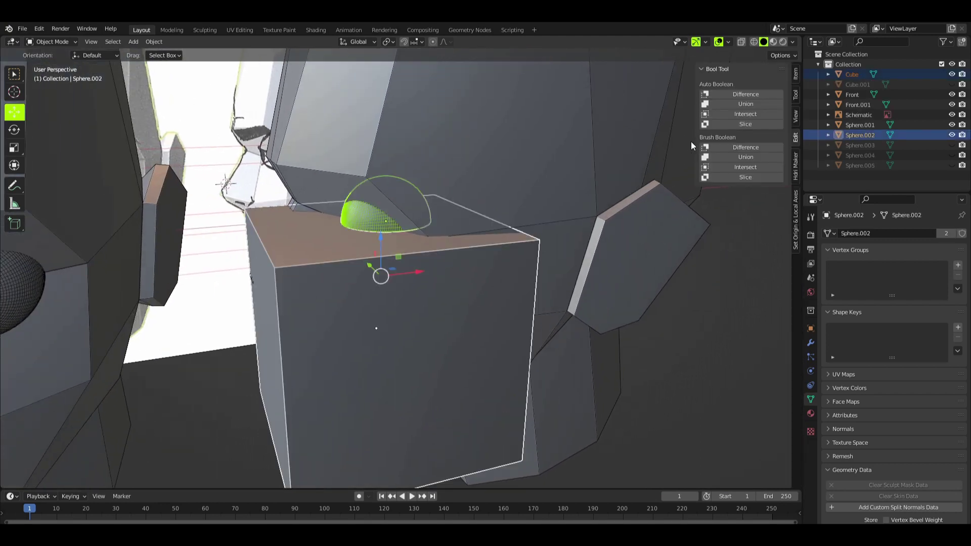
pyautogui.click(743, 167)
pyautogui.moveTo(566, 288); pyautogui.dragTo(536, 242, button='middle')
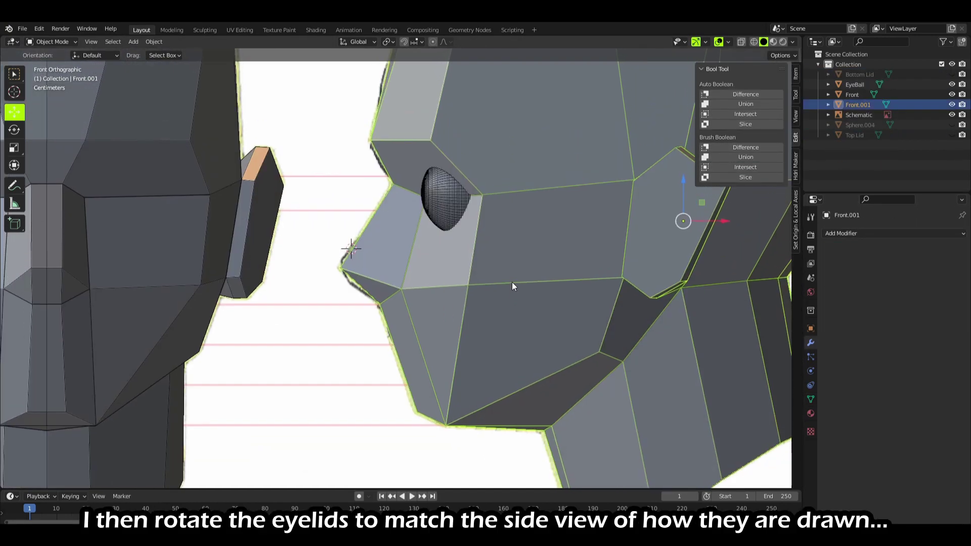
# - Rotate and shift the eyelid halves to match the eye in the profile drawing, then scale the top and bottom lids together
pyautogui.press('r')
pyautogui.click(599, 160)
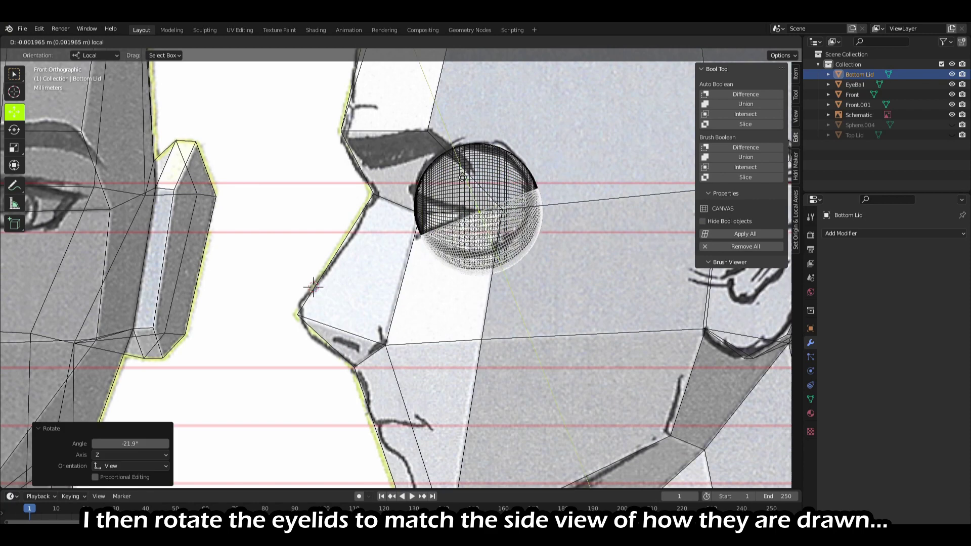
pyautogui.click(561, 188)
pyautogui.press('r')
pyautogui.click(572, 191)
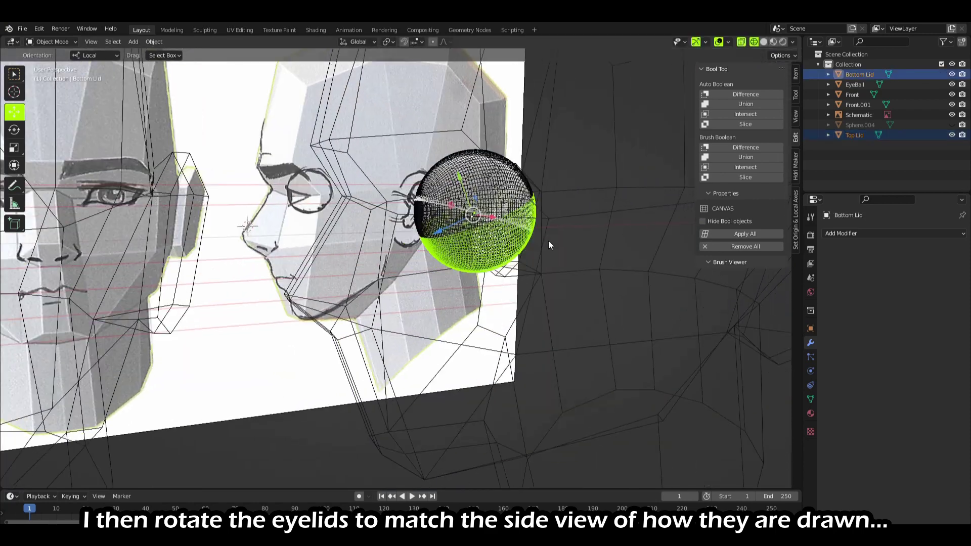
pyautogui.press('s')
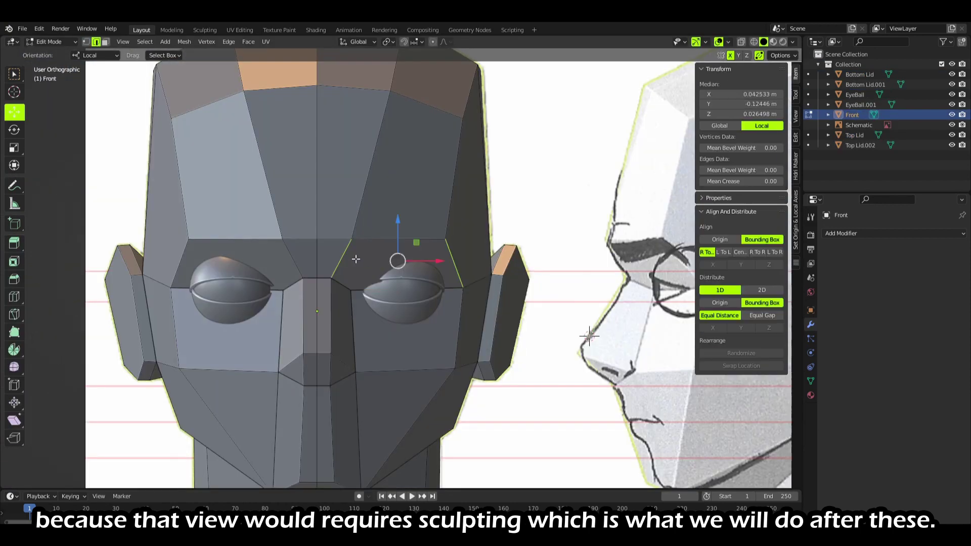
# - Subdivide the two slanted brow edges above the eye on the front head mesh with one cut
pyautogui.rightClick(324, 238)
pyautogui.click(315, 188)
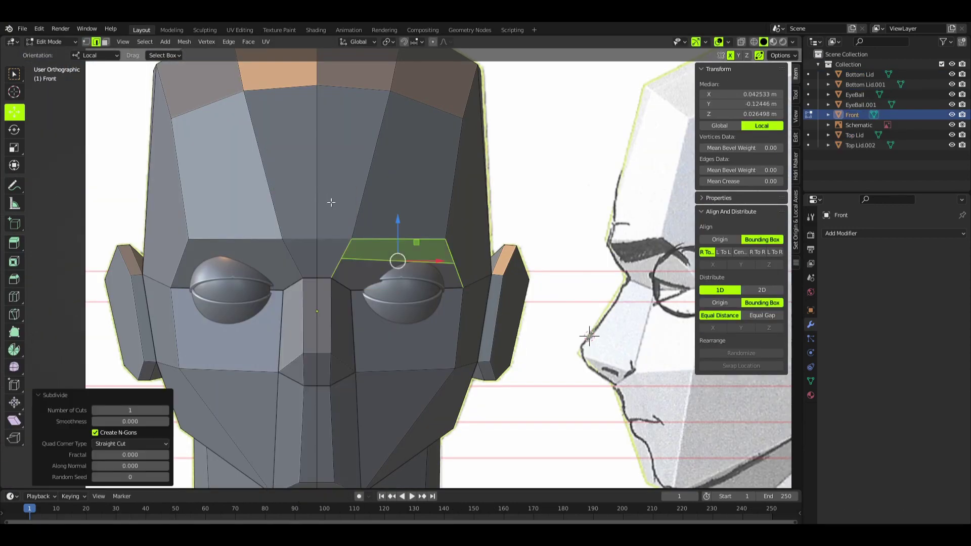